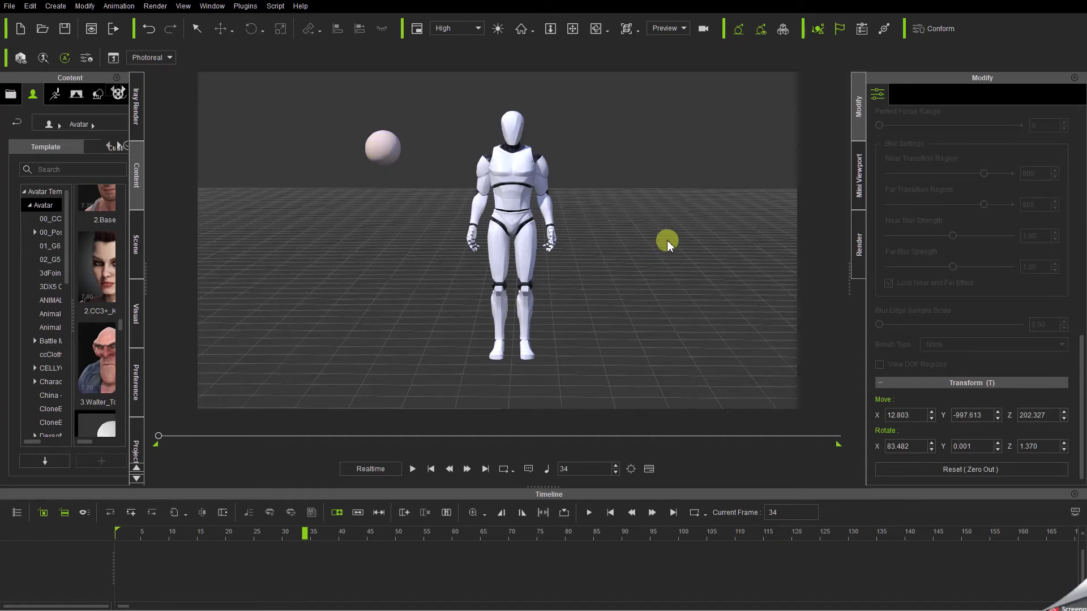
Select the white dummy character and set the current frame to 120
click(516, 173)
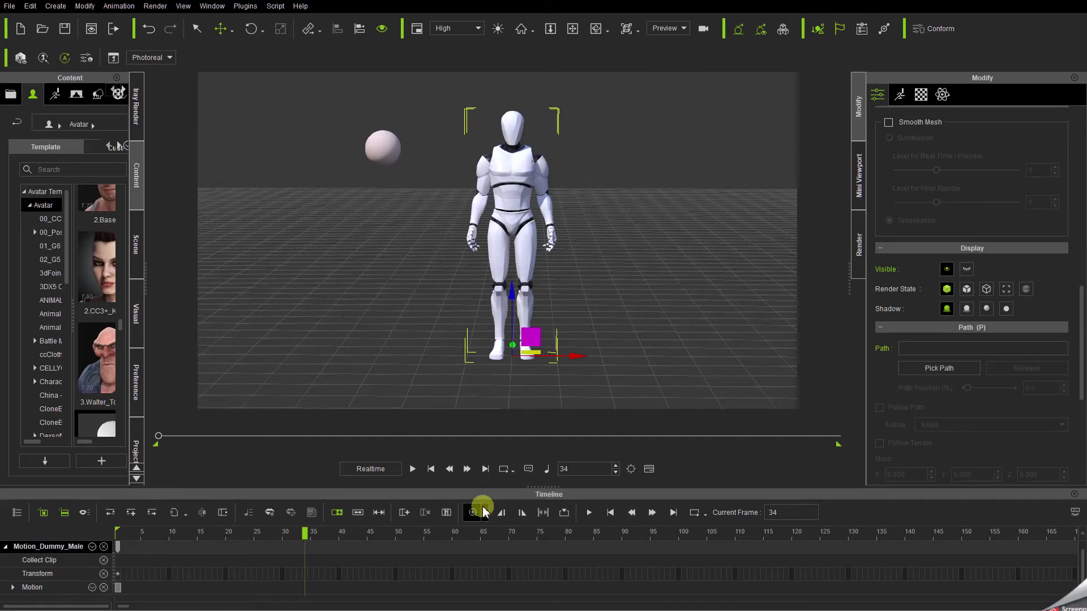
click(429, 470)
drag(236, 531, 368, 532)
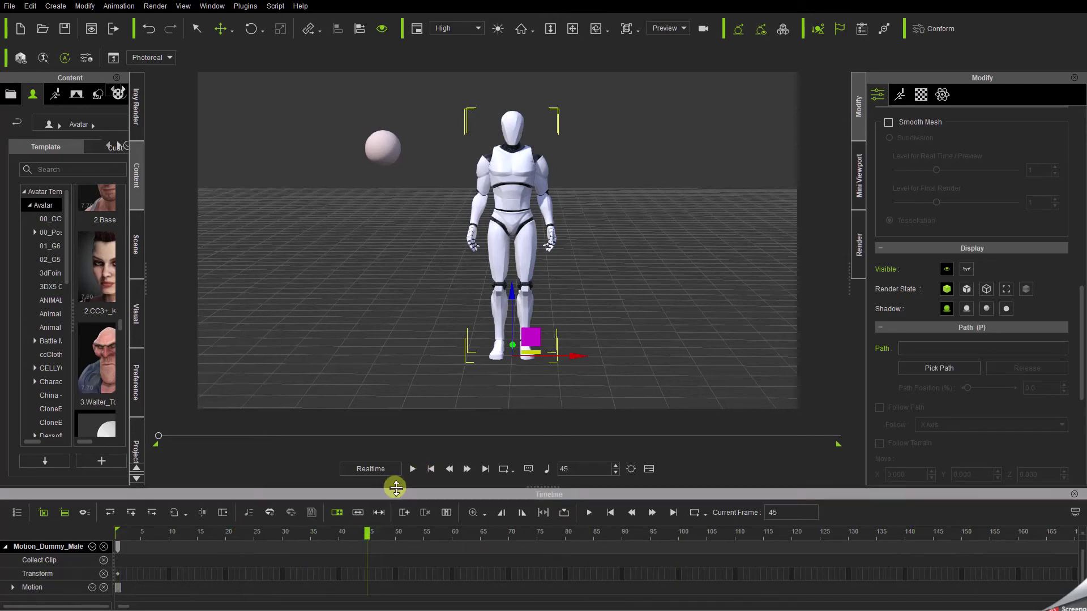
click(430, 469)
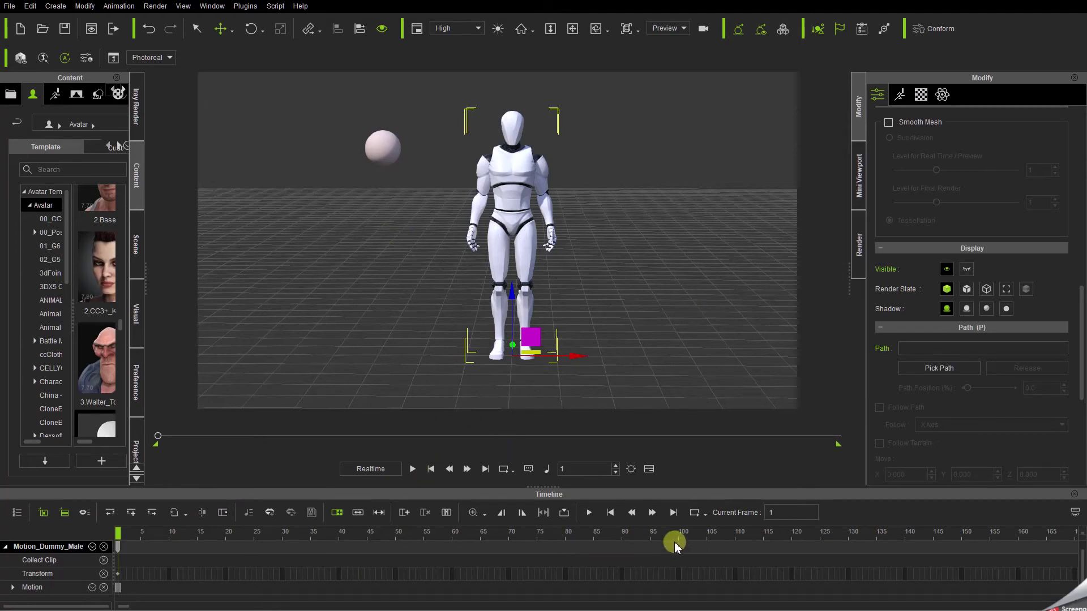
click(792, 535)
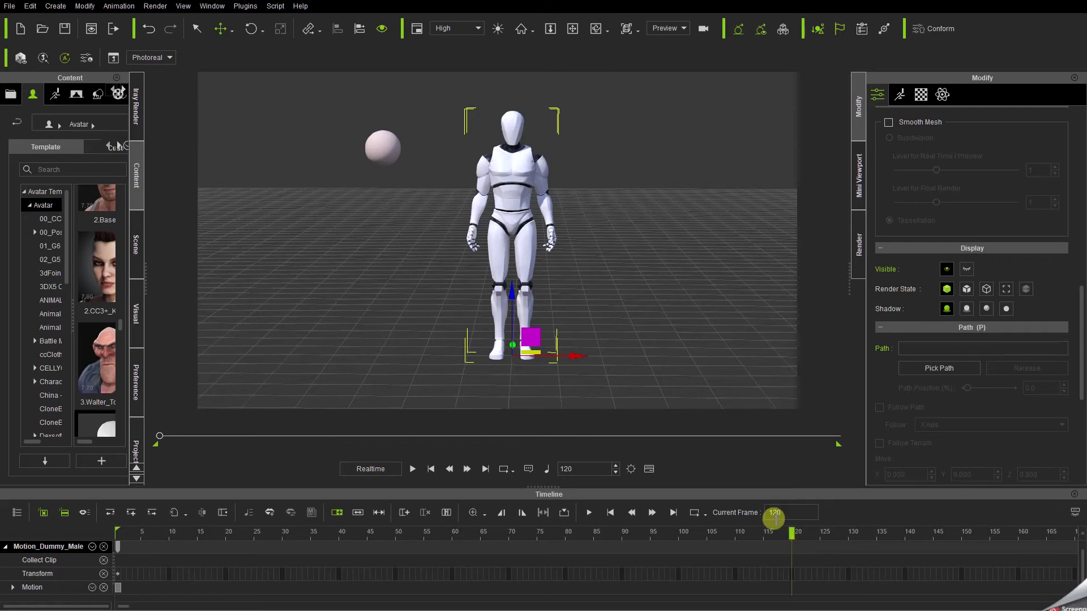
Edit the dummy's reach targets so its right hand reaches for the ball, picked as Ball_000, at frame 120
click(900, 95)
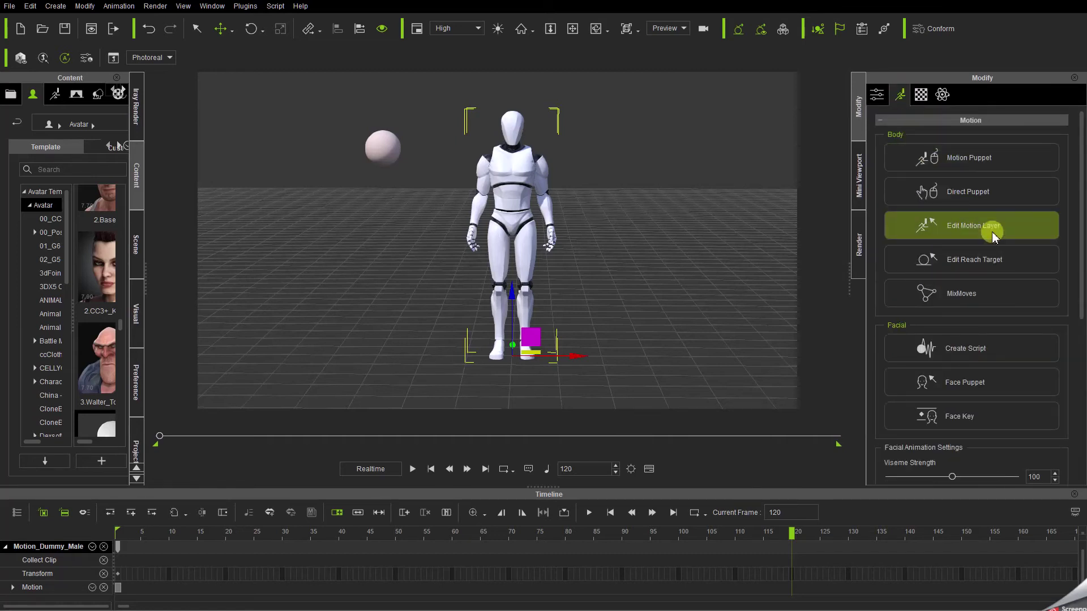
click(1011, 263)
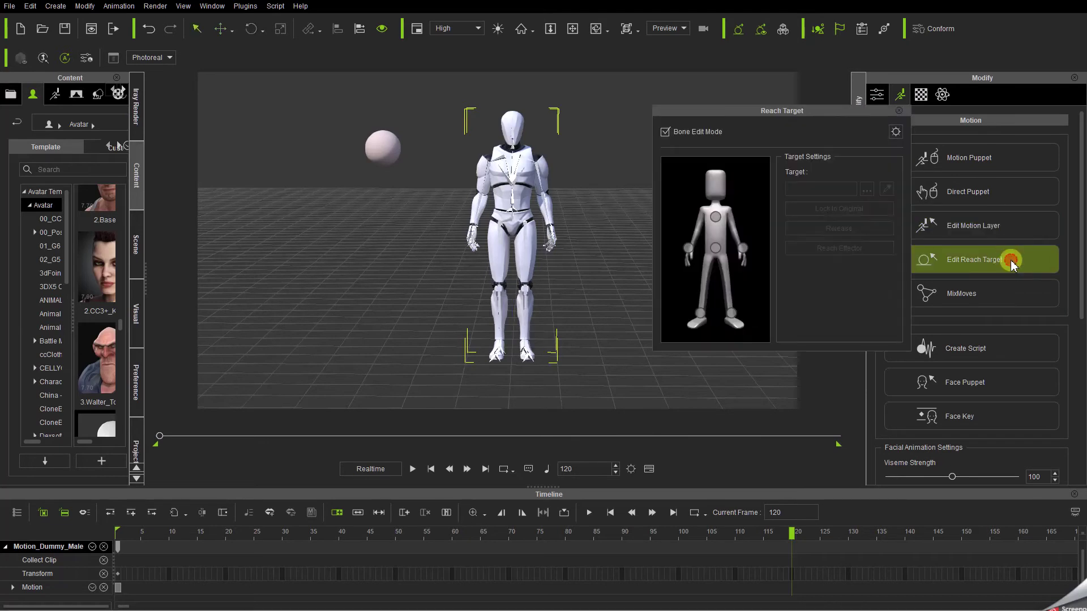
click(690, 252)
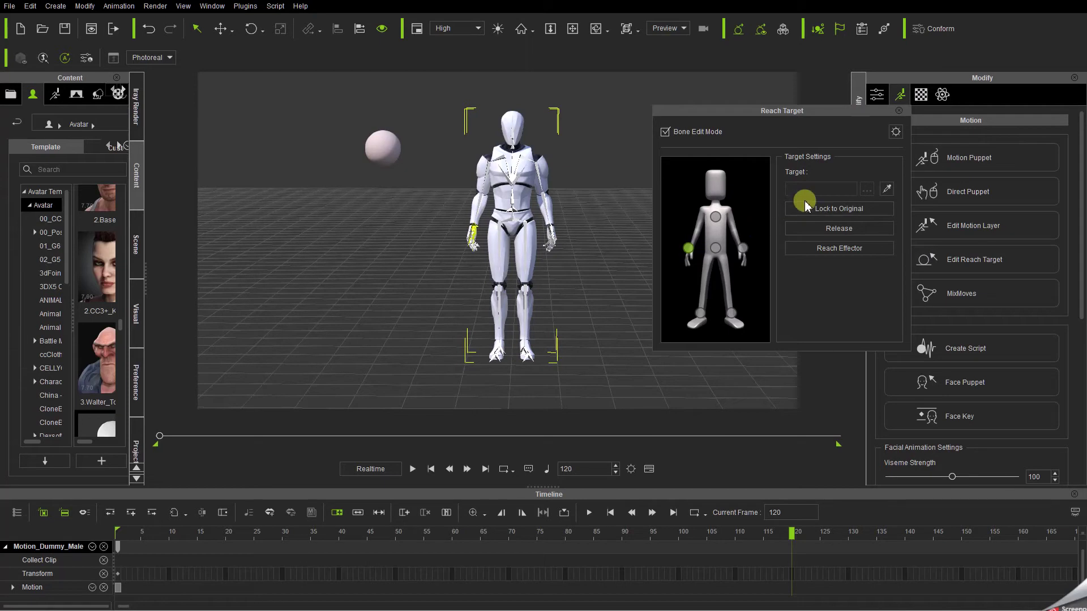
click(881, 191)
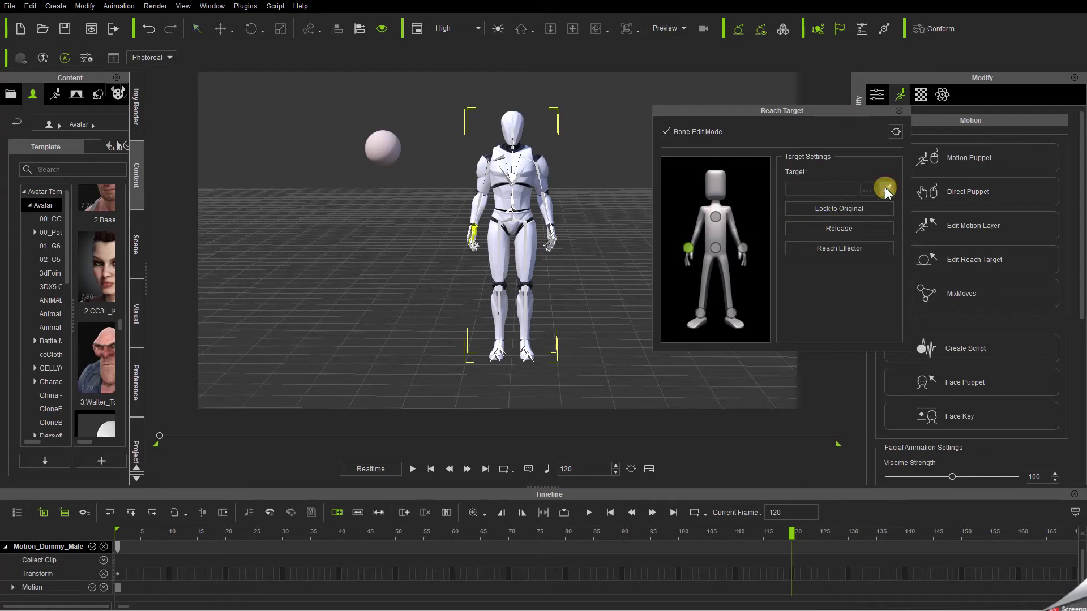
click(383, 150)
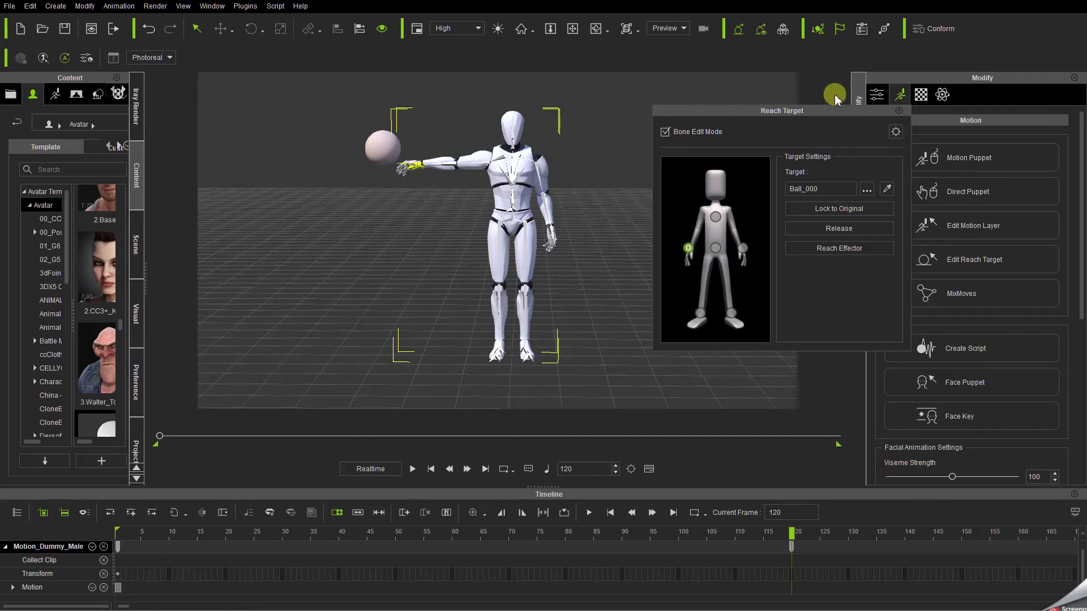
click(898, 111)
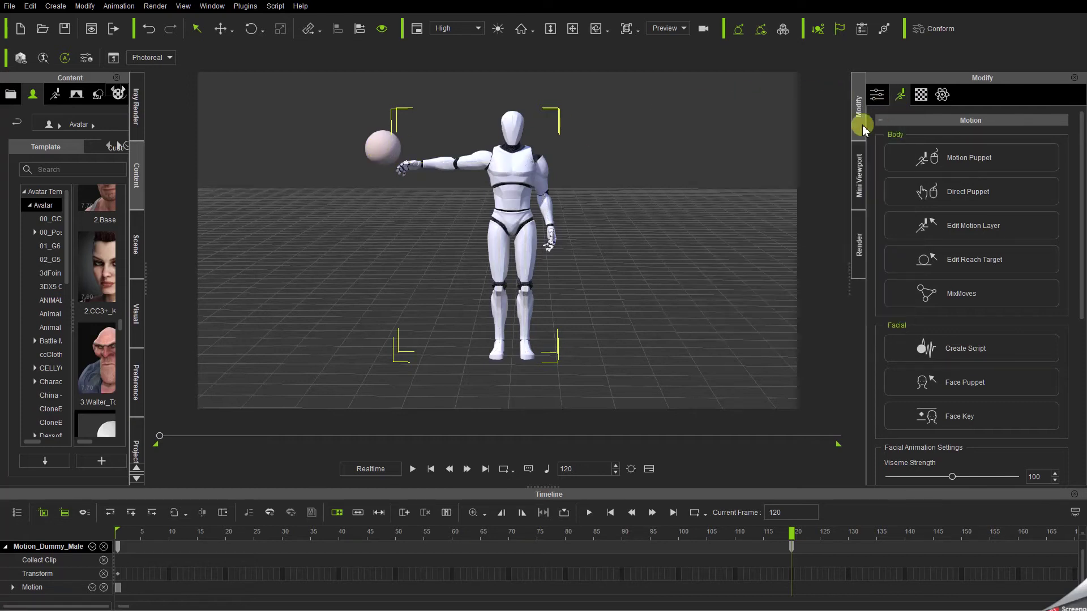
Move the ball horizontally toward the dummy at frame 120 so the right arm can reach it
click(388, 147)
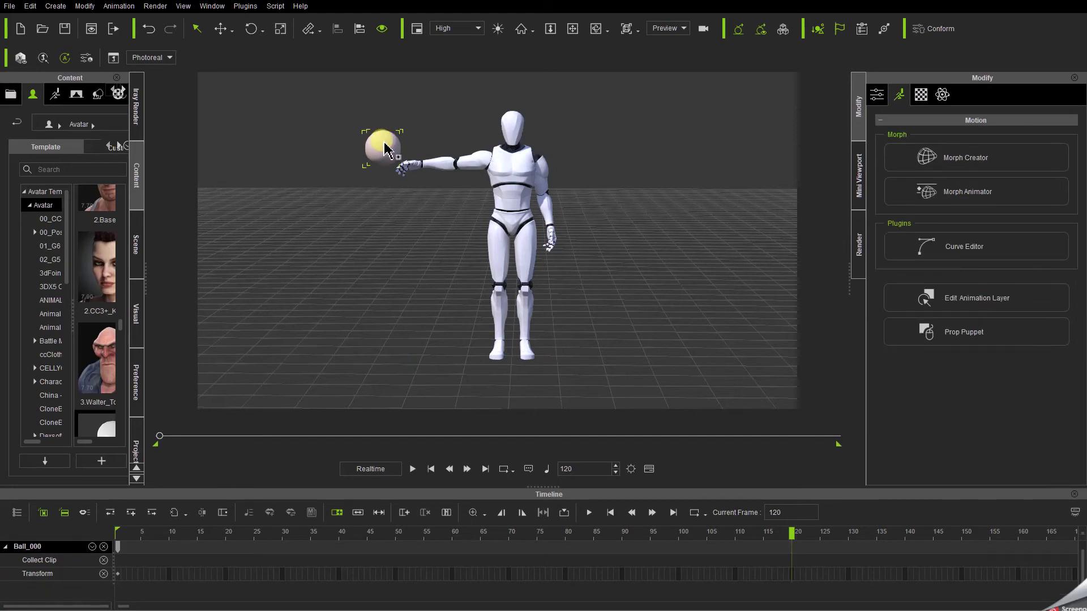
key(w)
drag(411, 151, 473, 154)
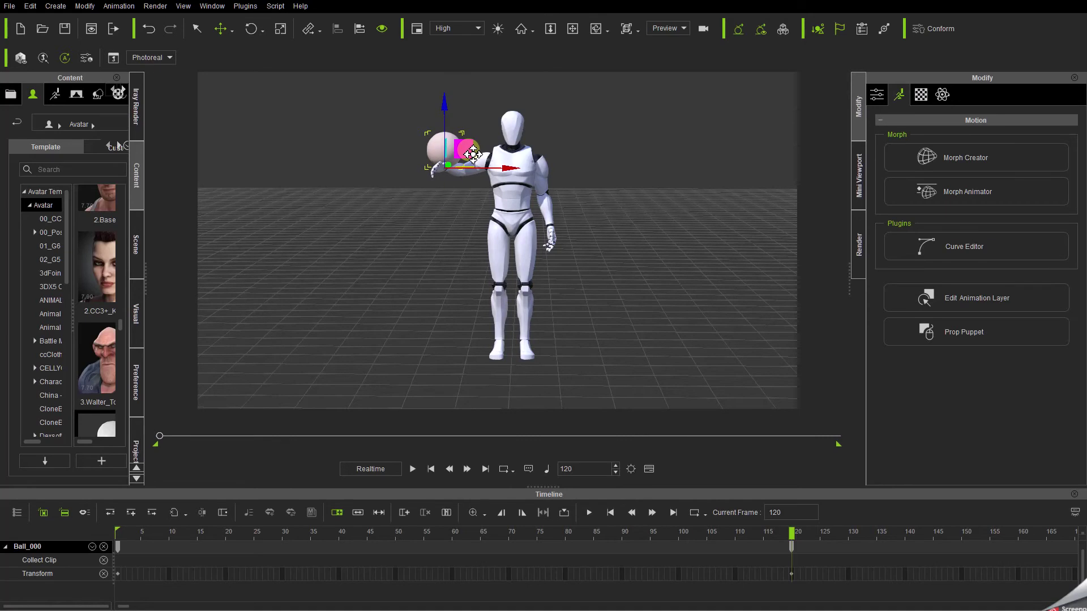
drag(473, 154, 473, 154)
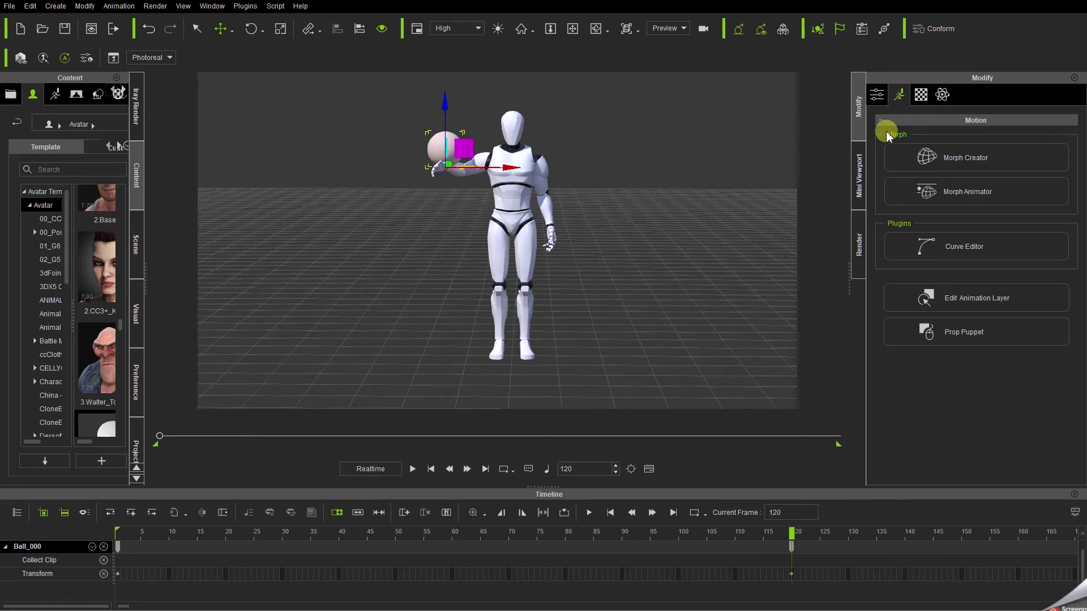
Set the ball's pivot to the center point of the Middle level
click(877, 96)
scroll(972, 310, down, 5)
scroll(971, 310, down, 2)
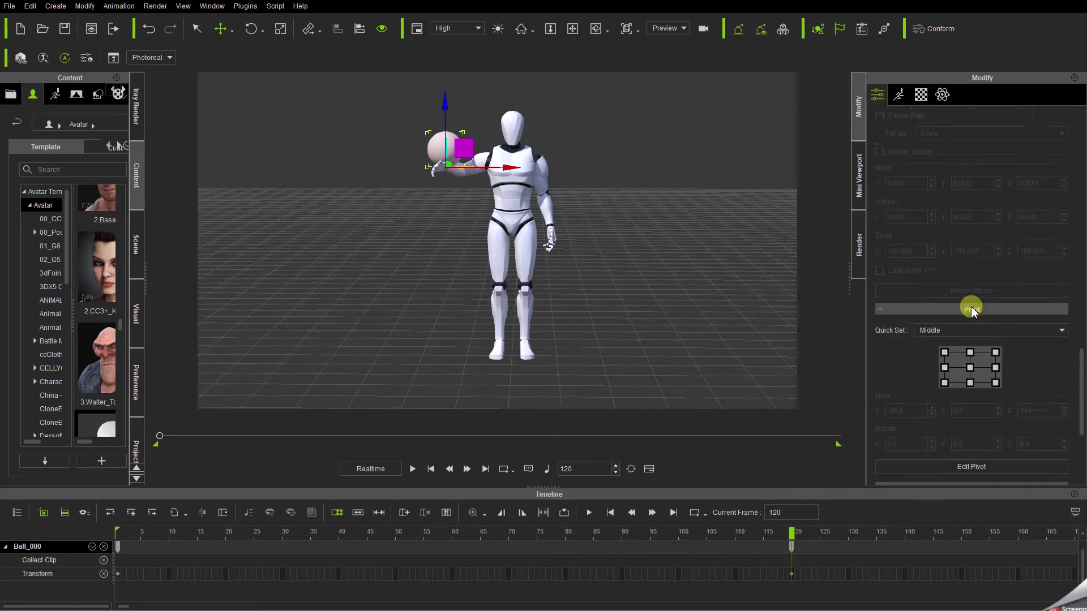
click(967, 365)
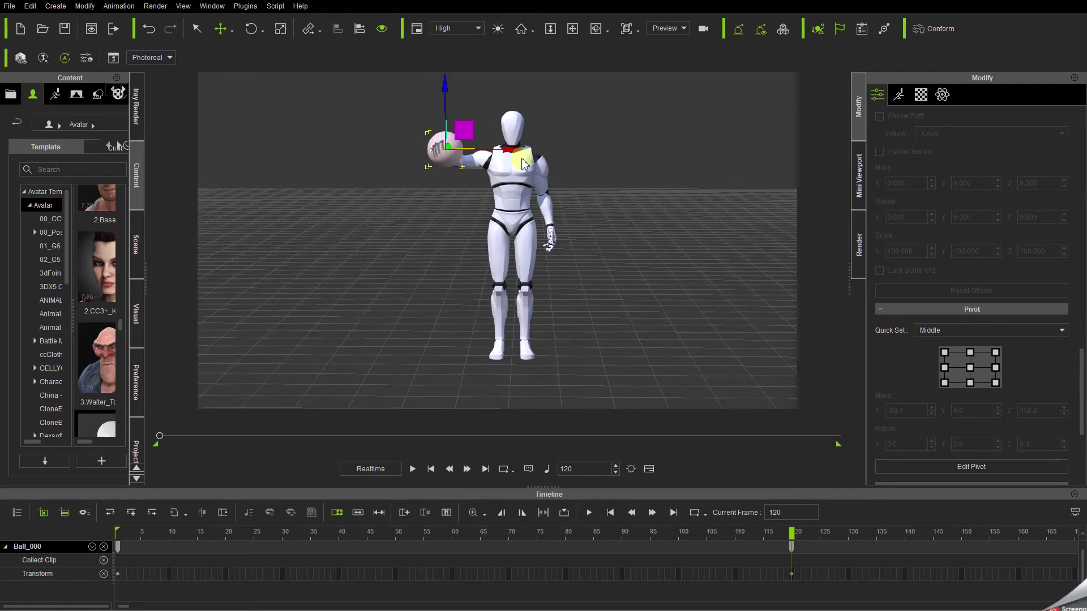
Release the dummy's right hand from its reach target at frame 150
click(513, 128)
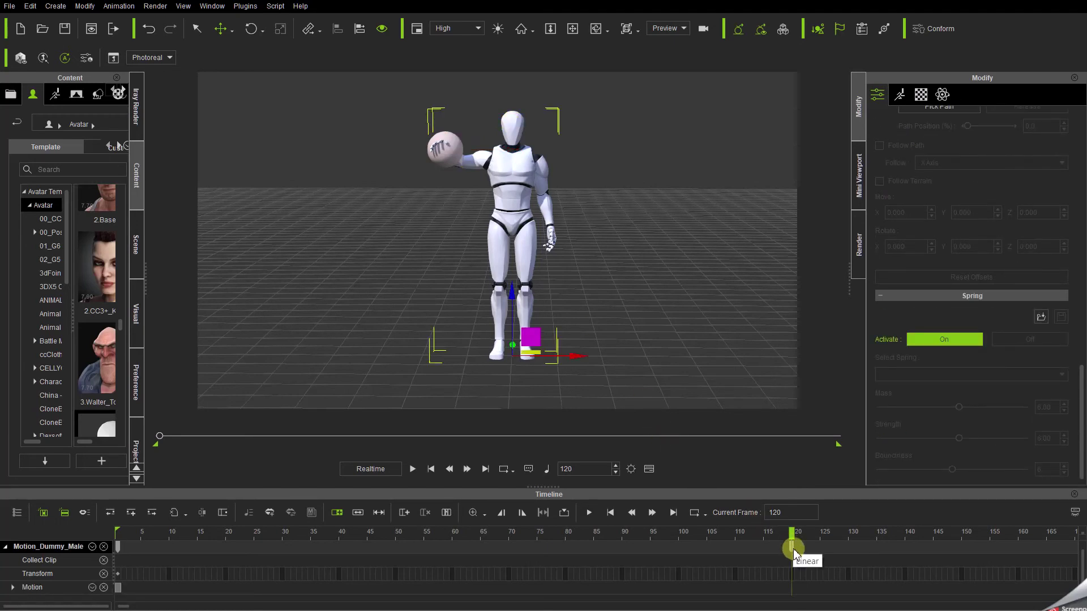
middle_drag(855, 569, 475, 549)
click(476, 535)
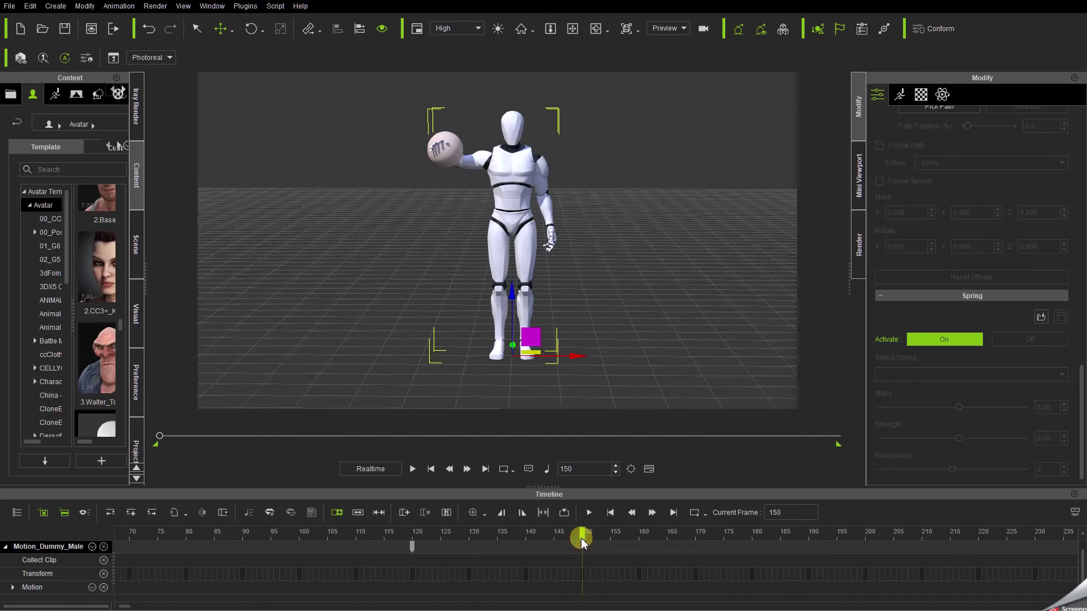
click(903, 95)
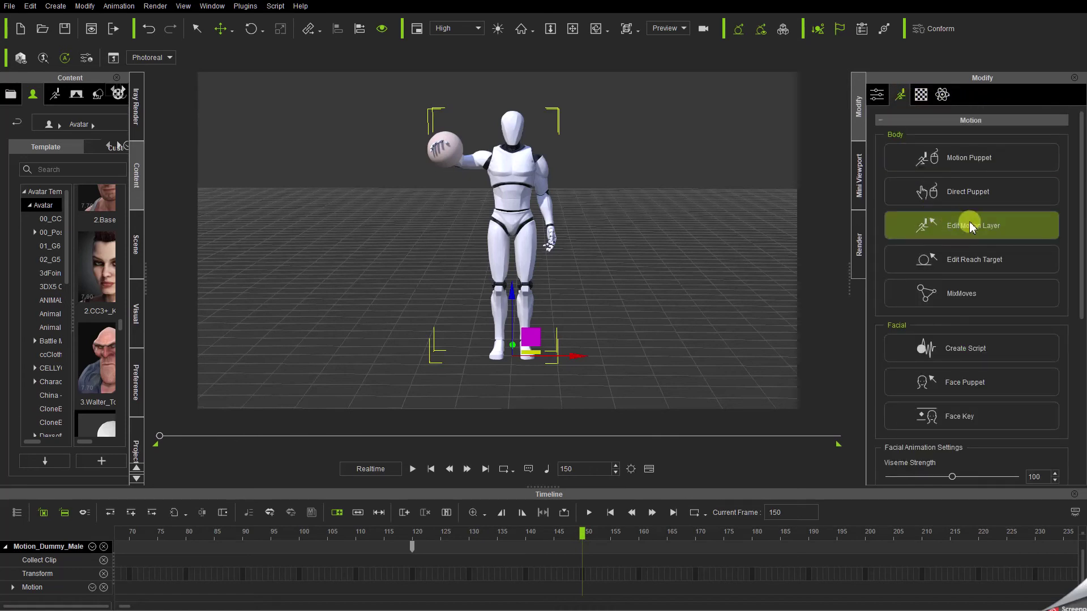
click(1005, 259)
click(689, 259)
click(827, 228)
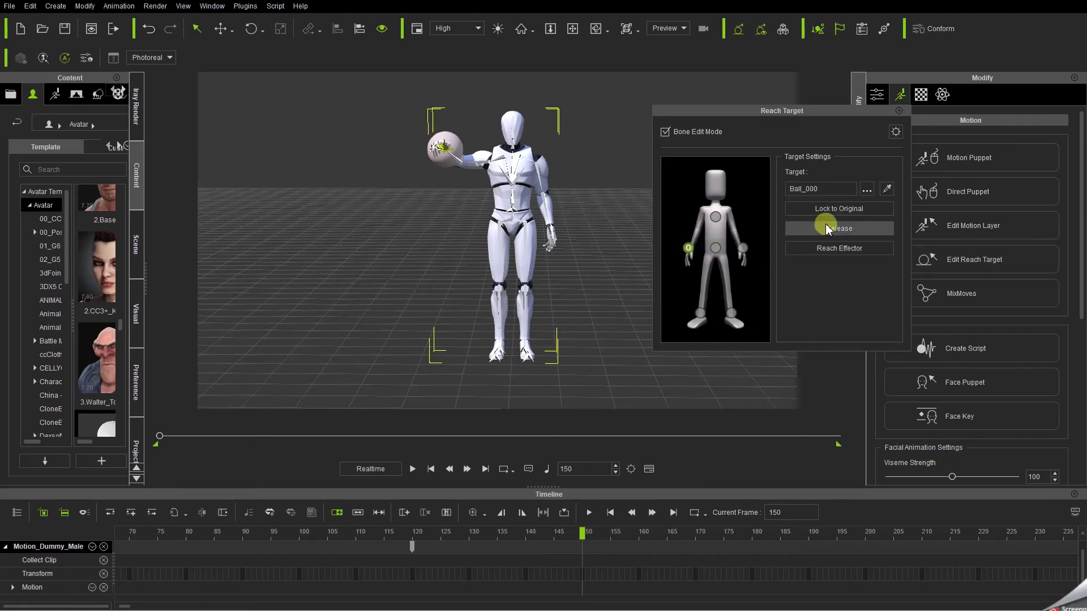
Scrub and play back the reach and release animation from the first frame, and close the reach target settings
click(337, 503)
drag(252, 530, 515, 547)
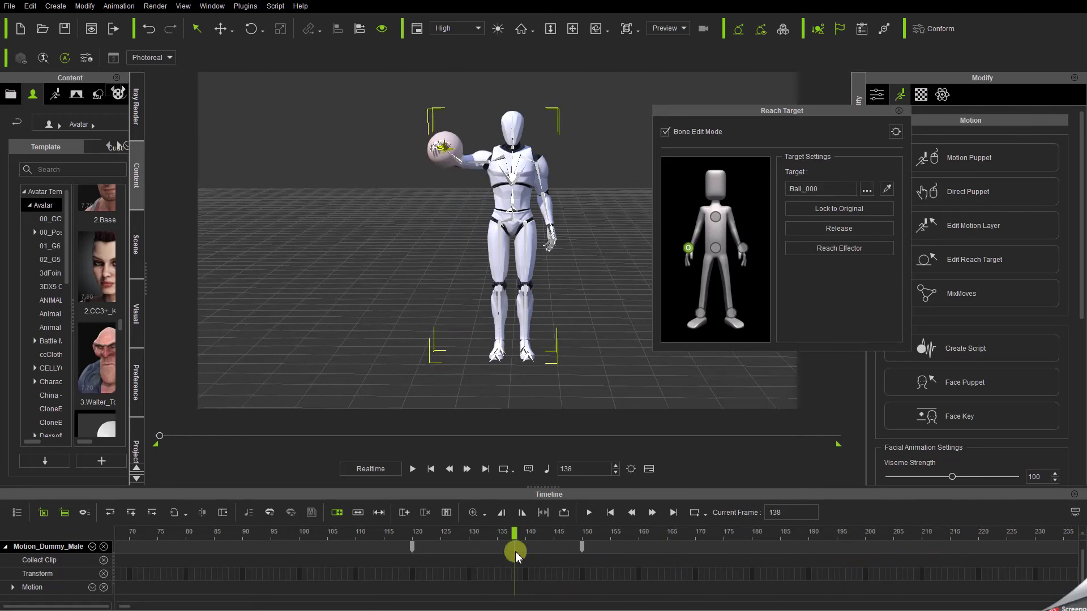
click(431, 470)
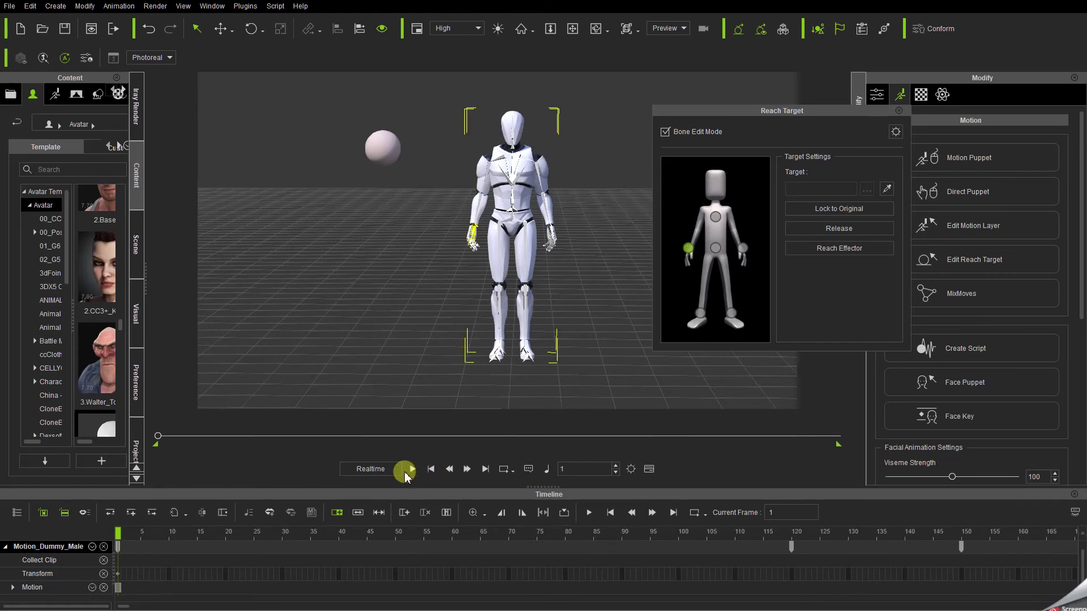
click(412, 469)
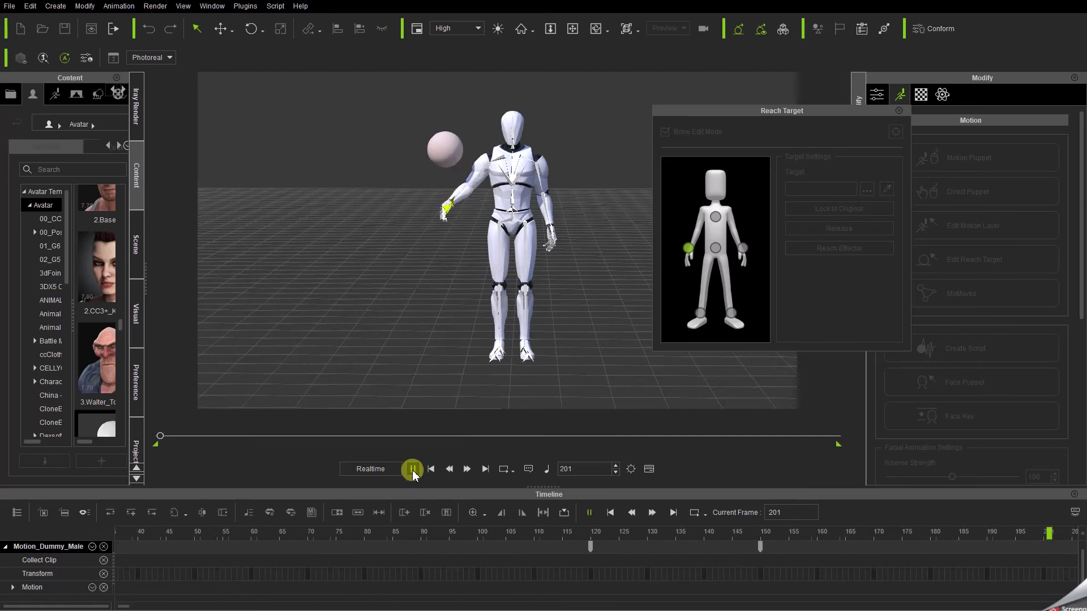
click(432, 469)
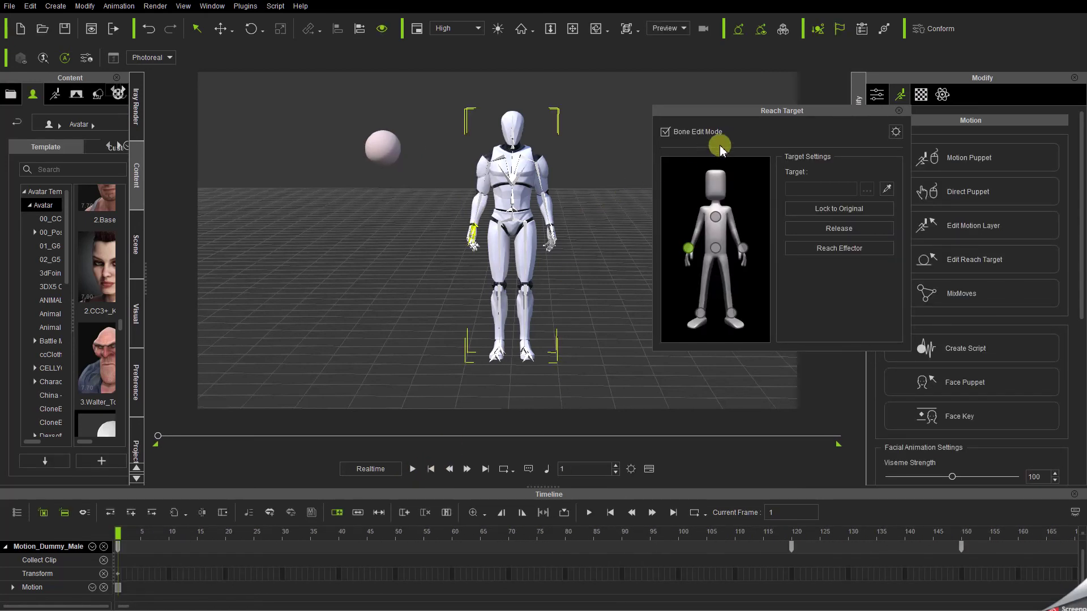
click(898, 113)
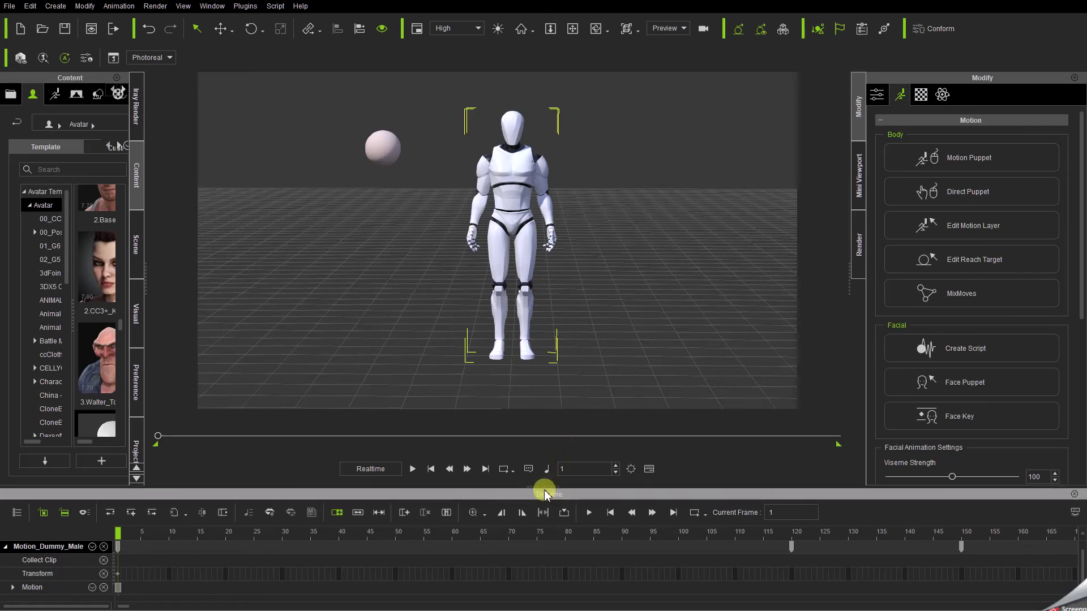
Display the dummy's Reach track with its body-part subtracks expanded, and enlarge the timeline area to fit them
drag(546, 486, 559, 419)
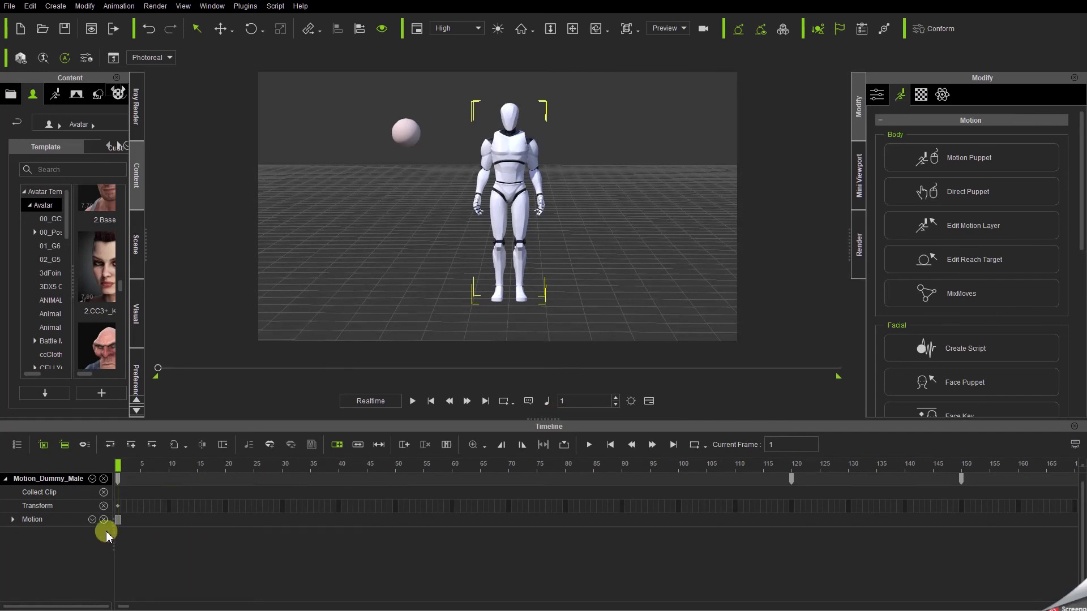
click(92, 479)
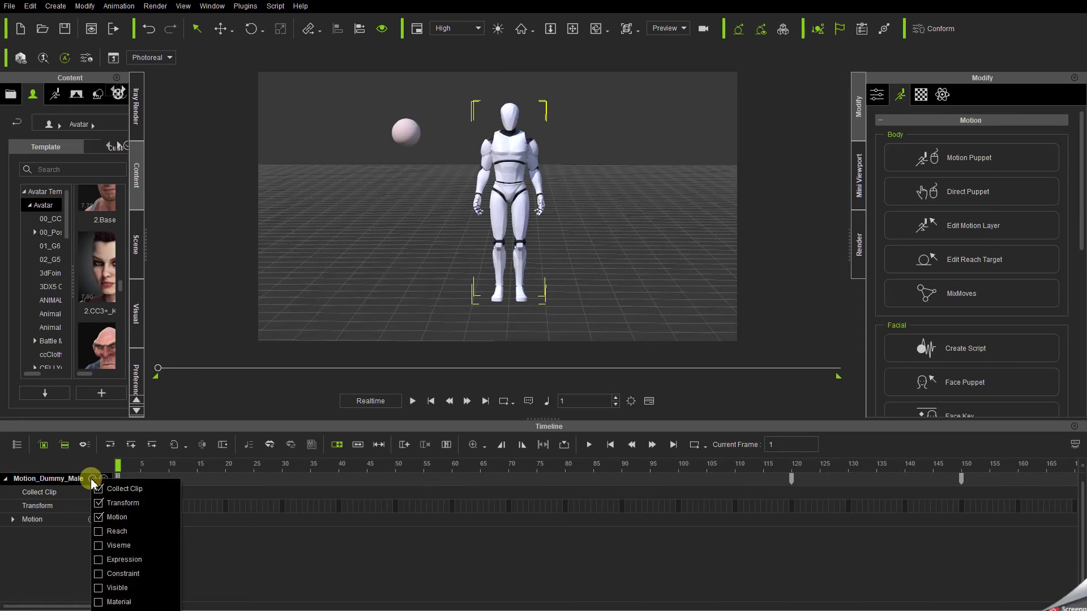
click(99, 532)
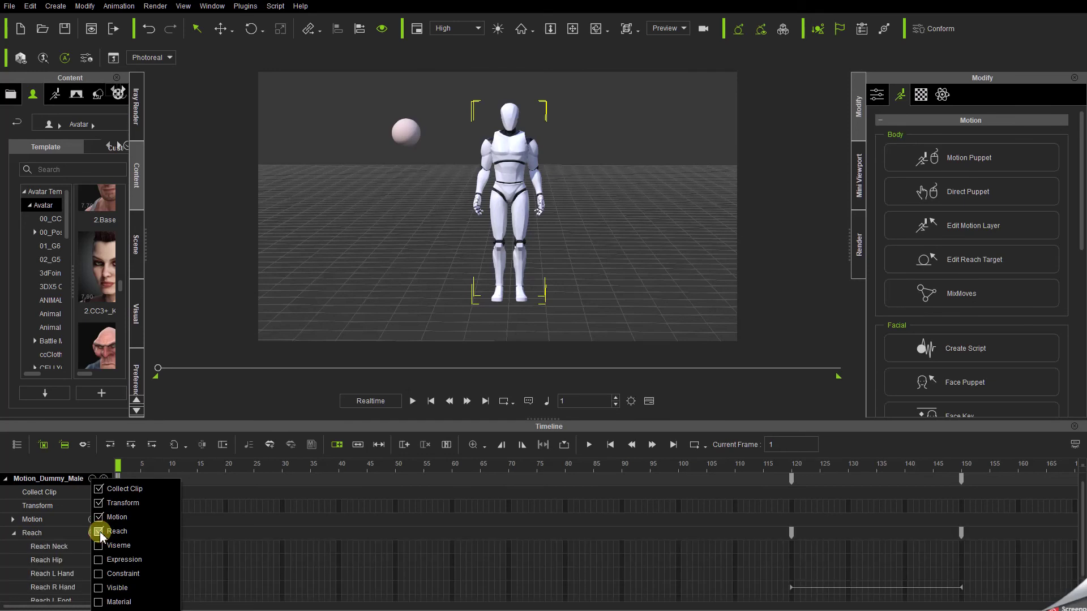
click(14, 536)
click(14, 534)
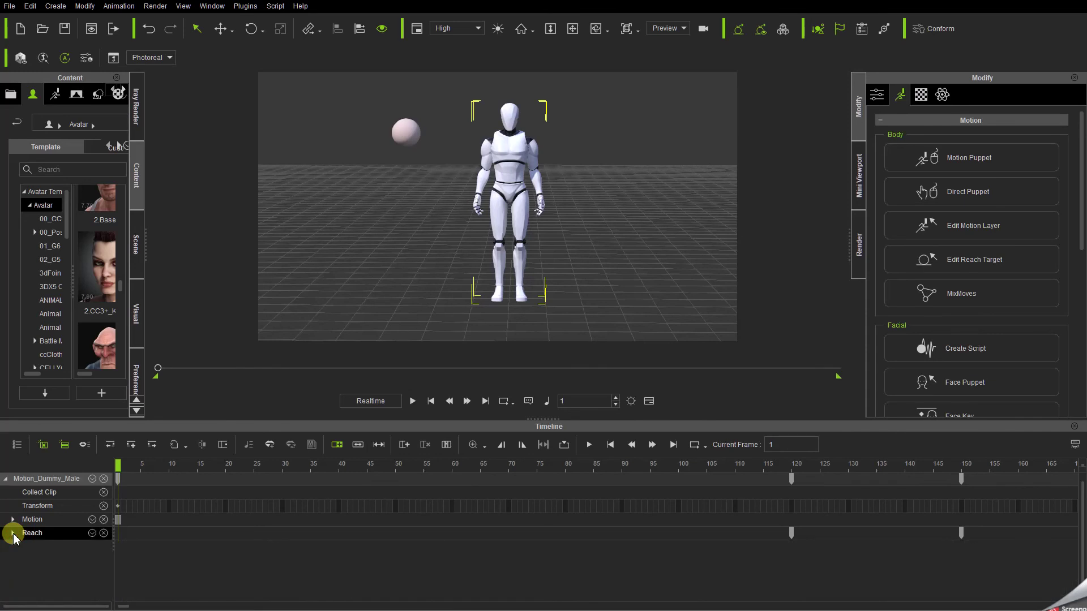
click(13, 534)
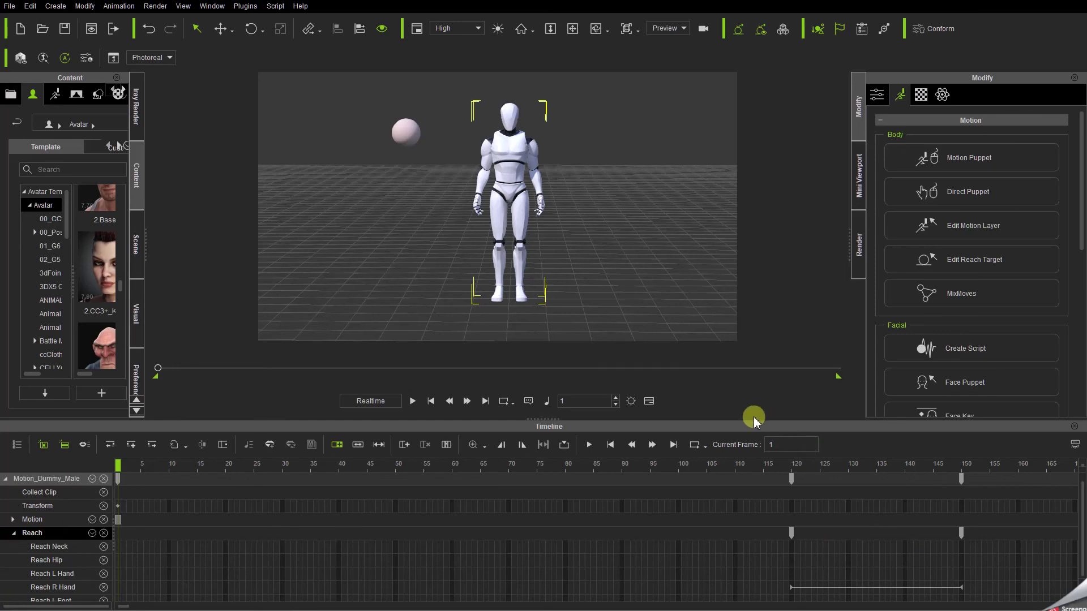
drag(756, 419, 762, 373)
drag(763, 492, 455, 512)
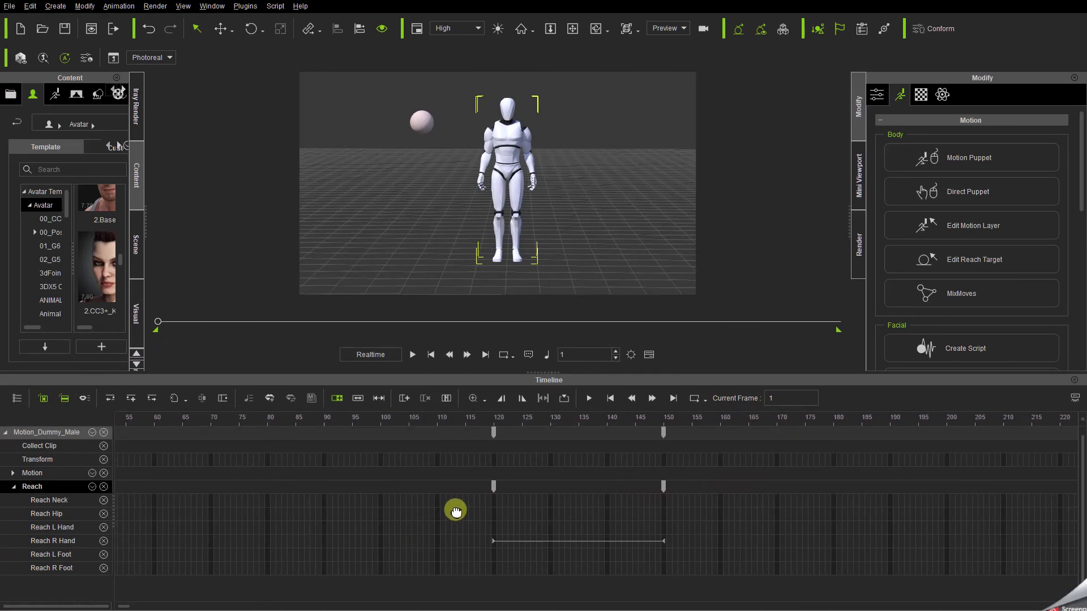
Shorten the Reach R Hand transitions to start at frame 100 for the reach key and end at frame 170 for the release key
click(455, 511)
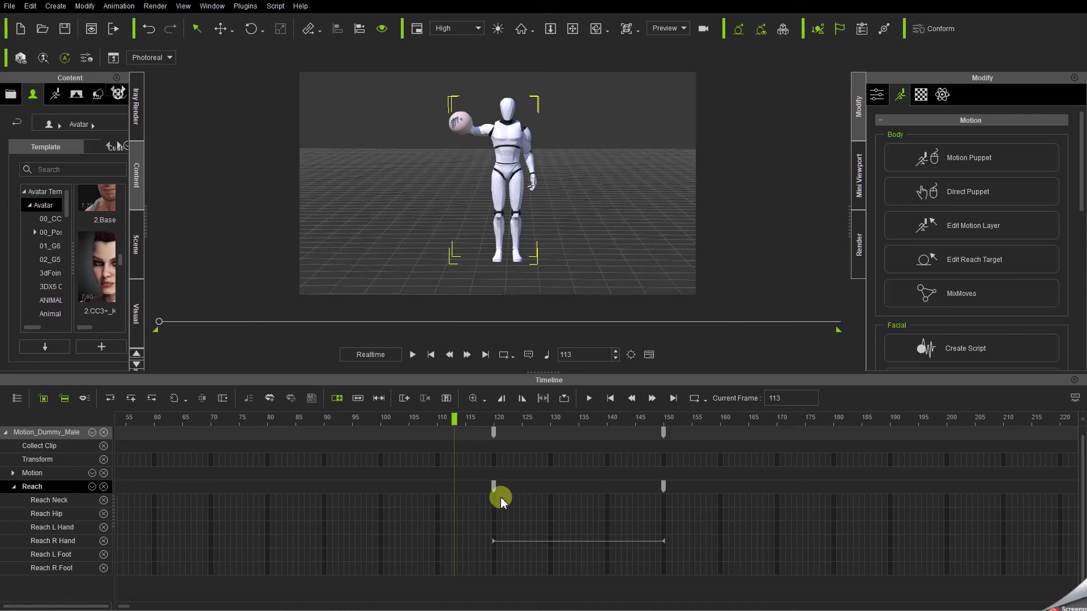
drag(485, 425, 536, 481)
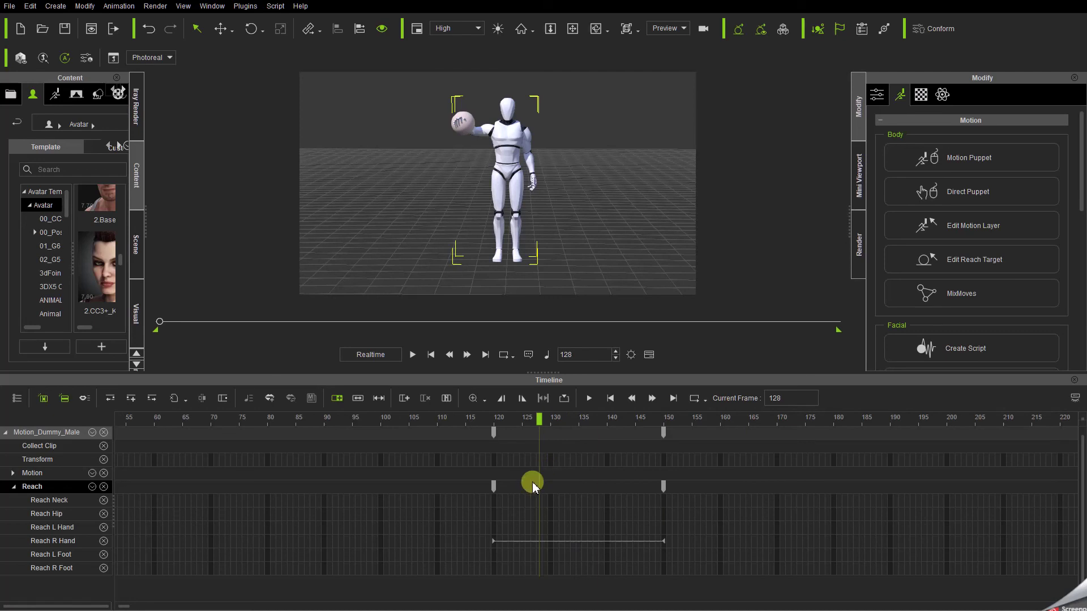
click(492, 542)
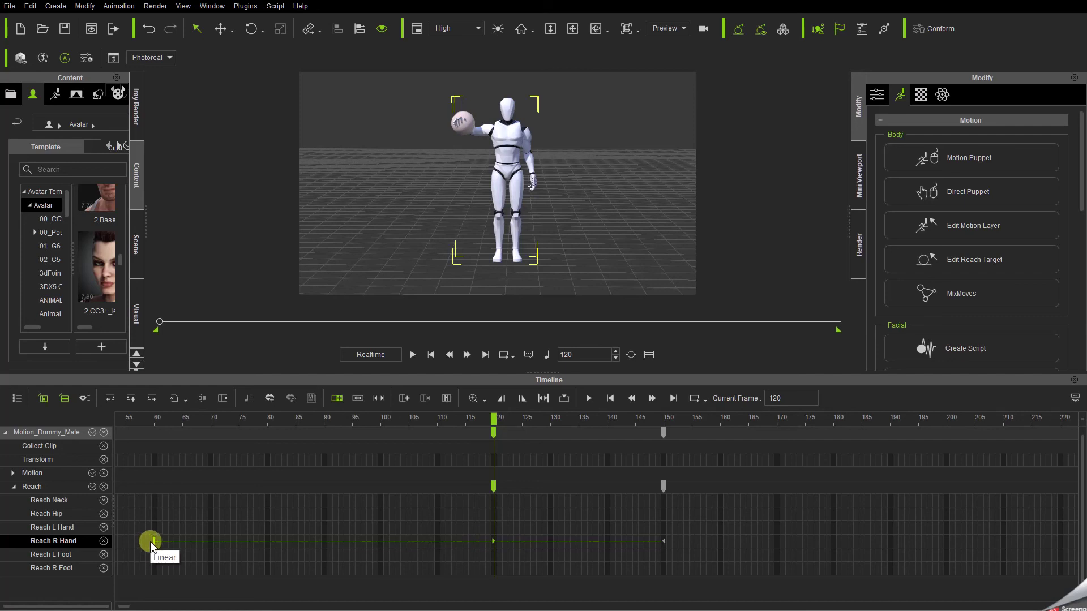
drag(154, 542, 375, 547)
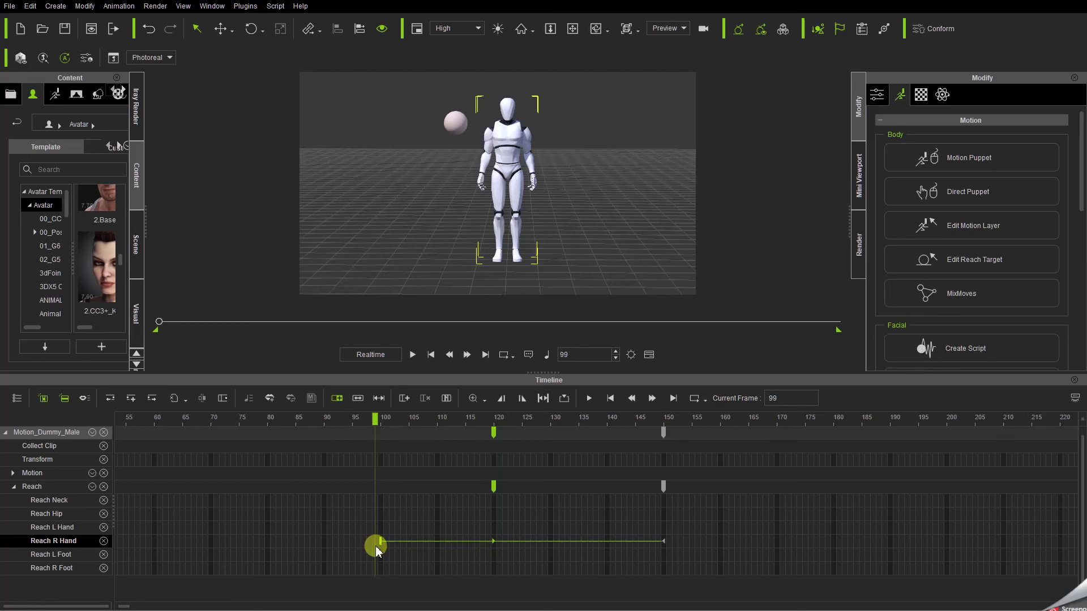
click(663, 544)
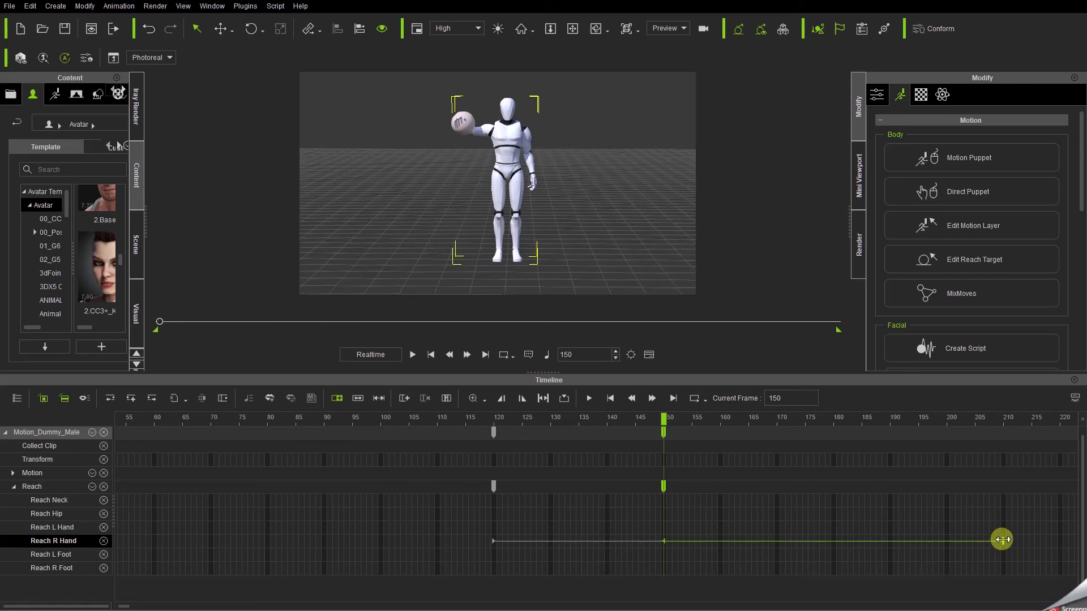
drag(1003, 541, 775, 574)
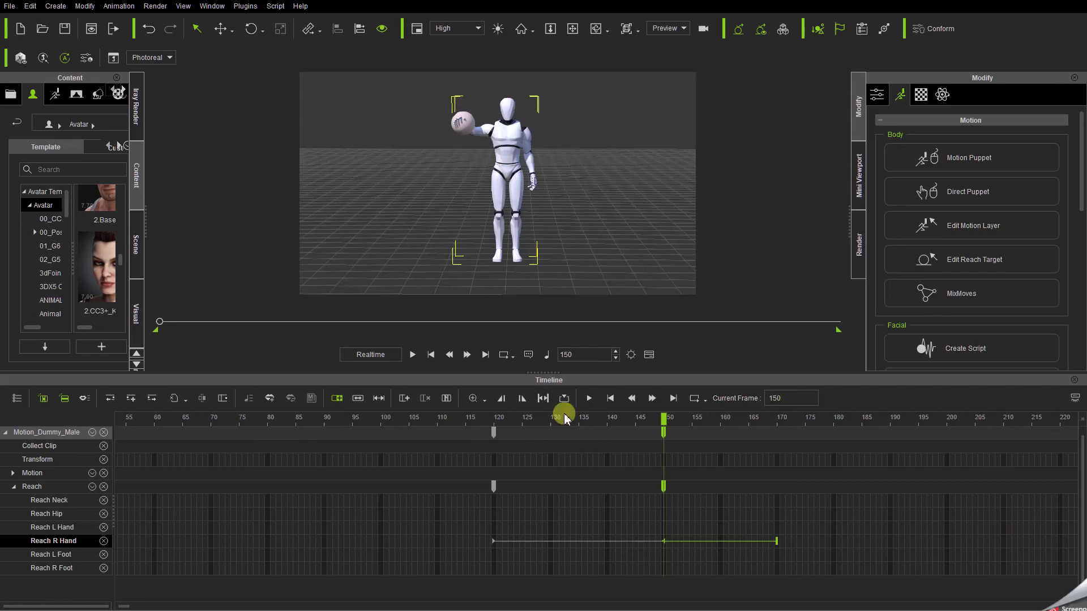
Play the animation from the first frame to check the shortened hand transitions, and return to the start
click(433, 357)
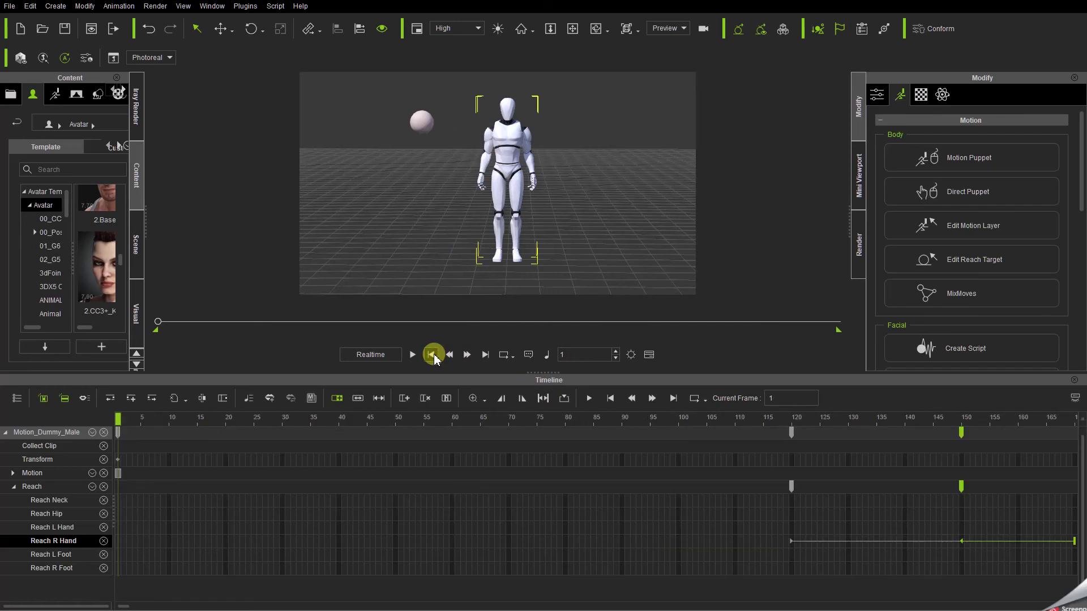
click(413, 355)
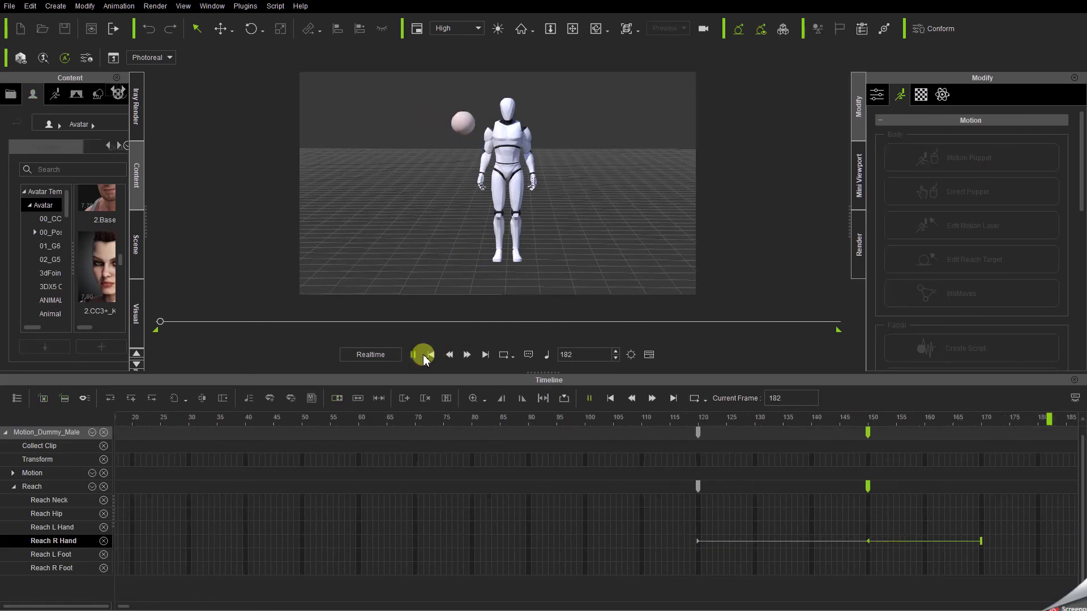
click(434, 355)
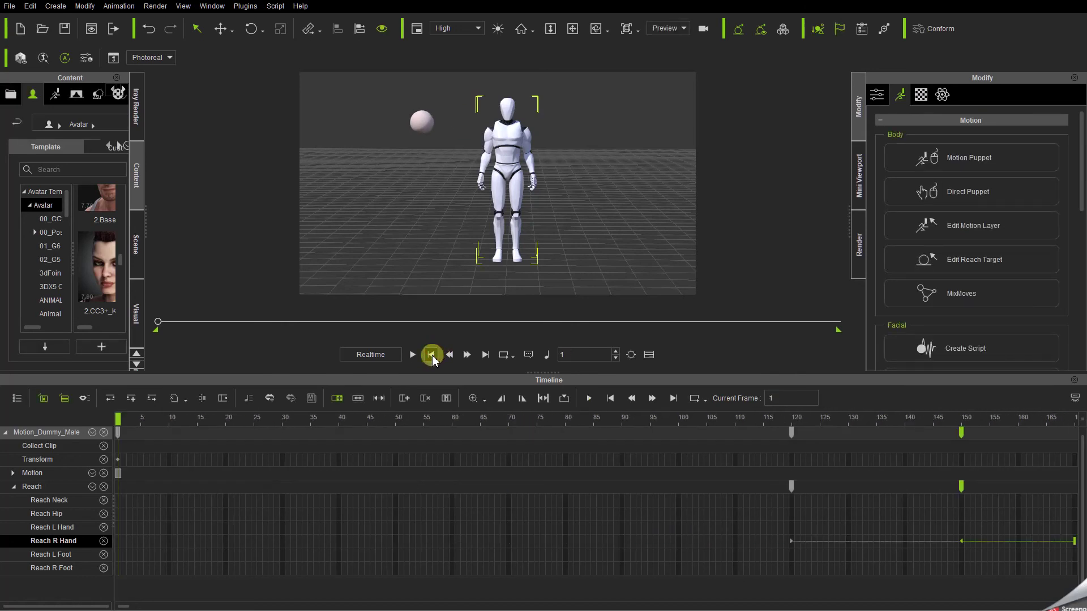